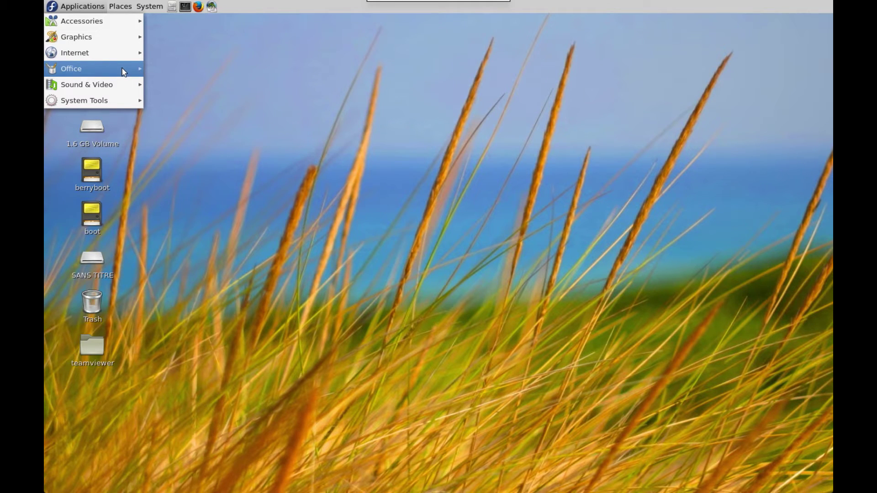
Review the file systems, processes, system information and resource usage in MATE System Monitor, and close it.
{"action": "mouse_move", "coordinate": [123, 72]}
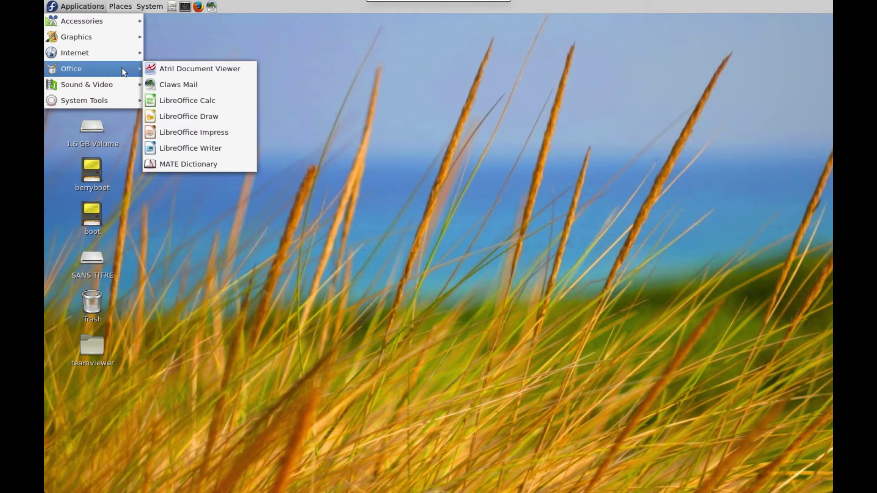
{"action": "mouse_move", "coordinate": [124, 88]}
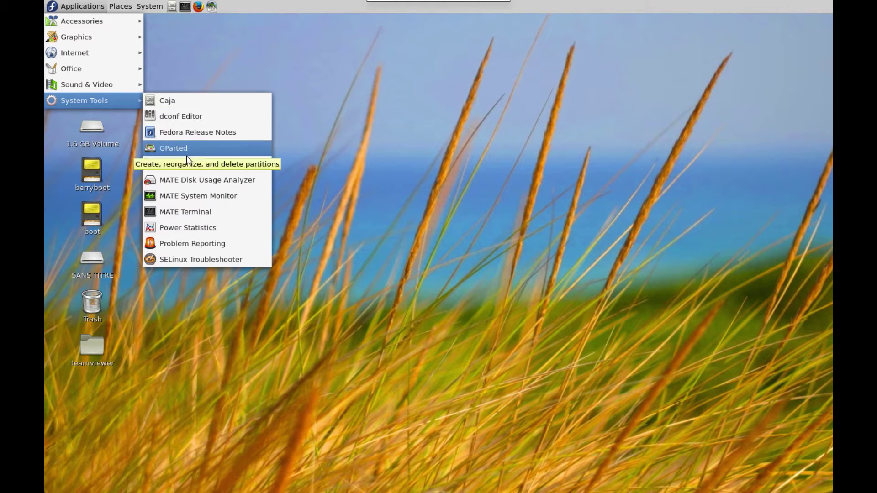
{"action": "left_click", "coordinate": [198, 198]}
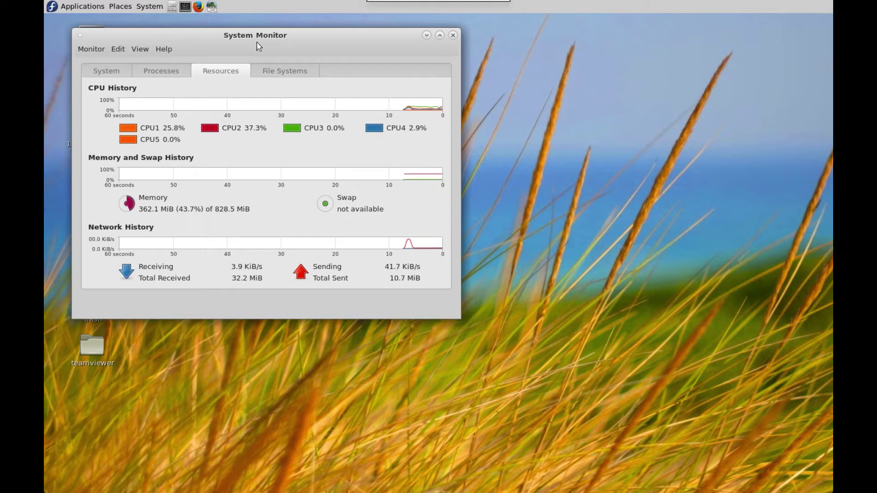
{"action": "left_click", "coordinate": [269, 73]}
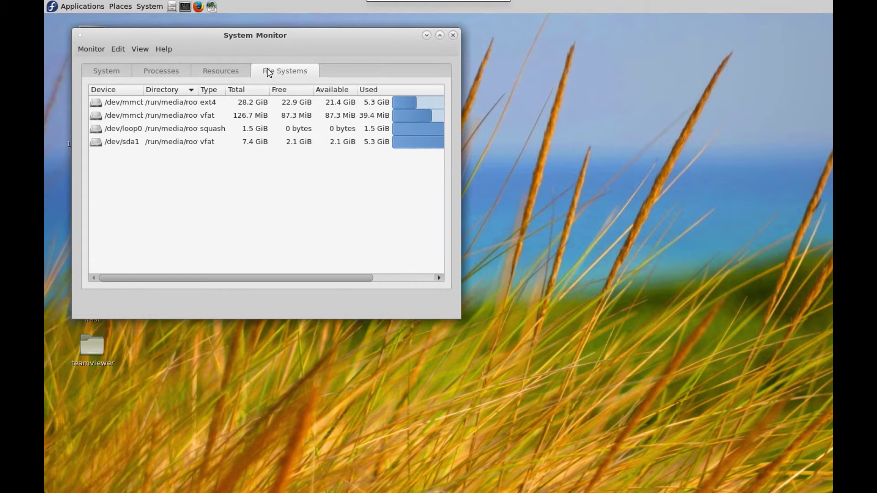
{"action": "left_click", "coordinate": [175, 77]}
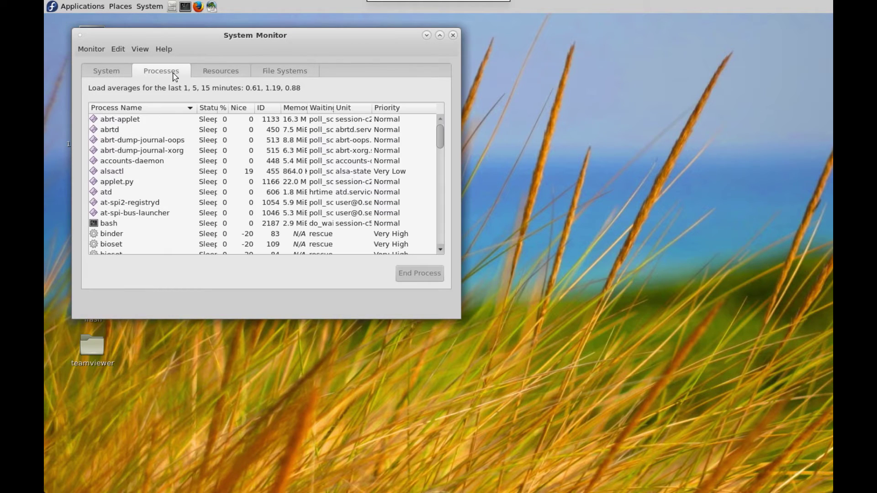
{"action": "left_click", "coordinate": [120, 72]}
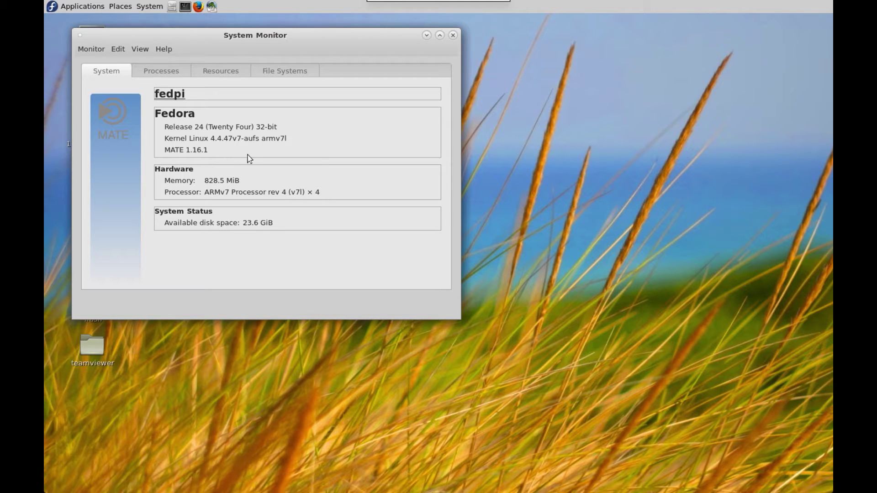
{"action": "left_click", "coordinate": [217, 72]}
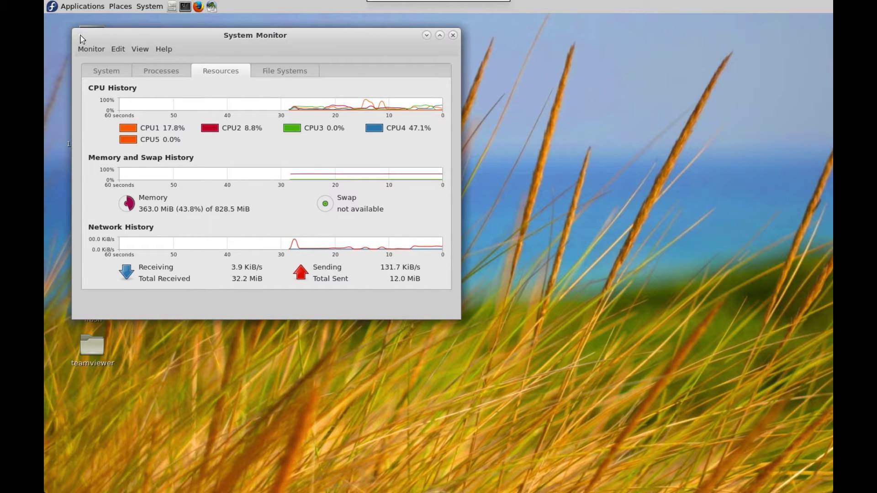
{"action": "left_click", "coordinate": [452, 35]}
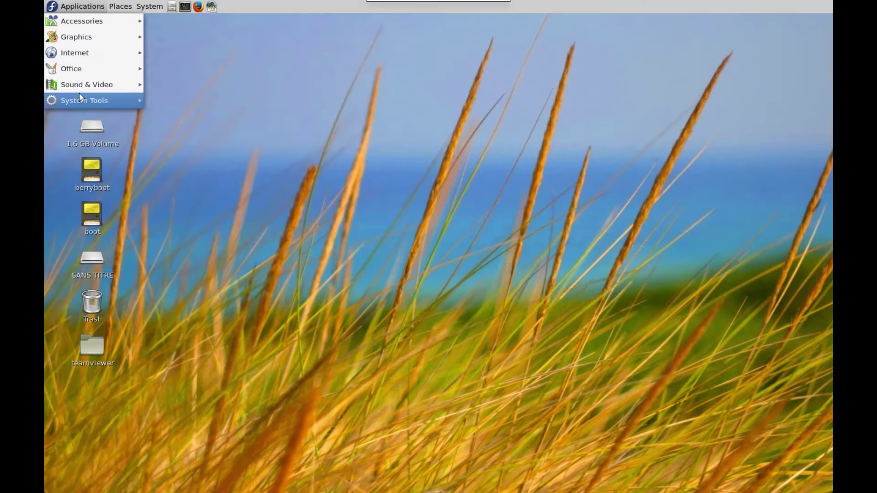
Run the command yum -c 'yum update' in a MATE Terminal window moved towards the centre of the desktop.
{"action": "mouse_move", "coordinate": [114, 100]}
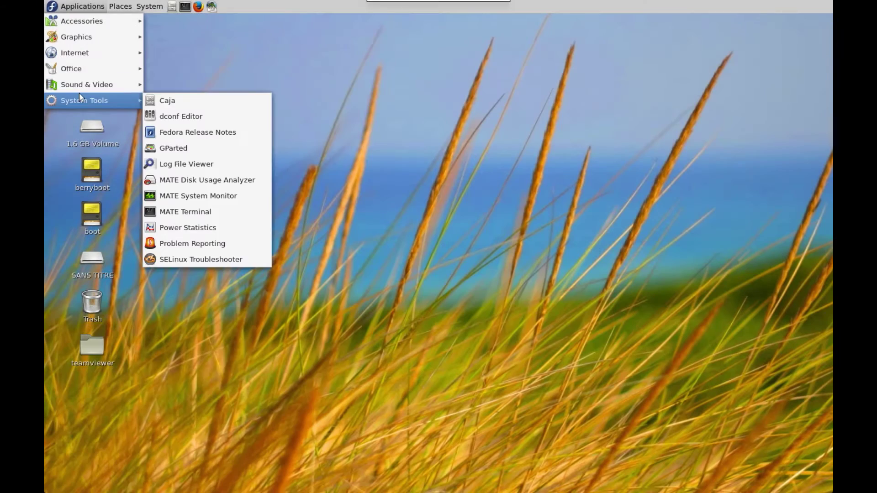
{"action": "left_click", "coordinate": [198, 148]}
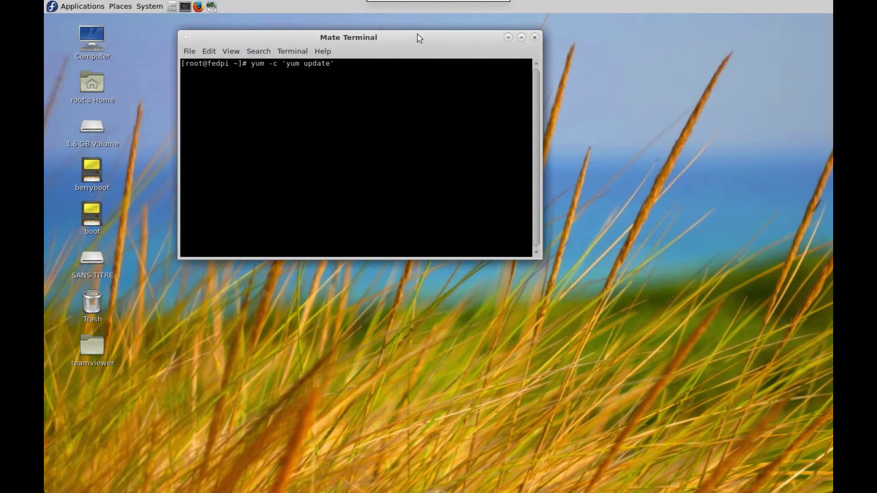
{"action": "left_click_drag", "start_coordinate": [418, 36], "coordinate": [452, 112]}
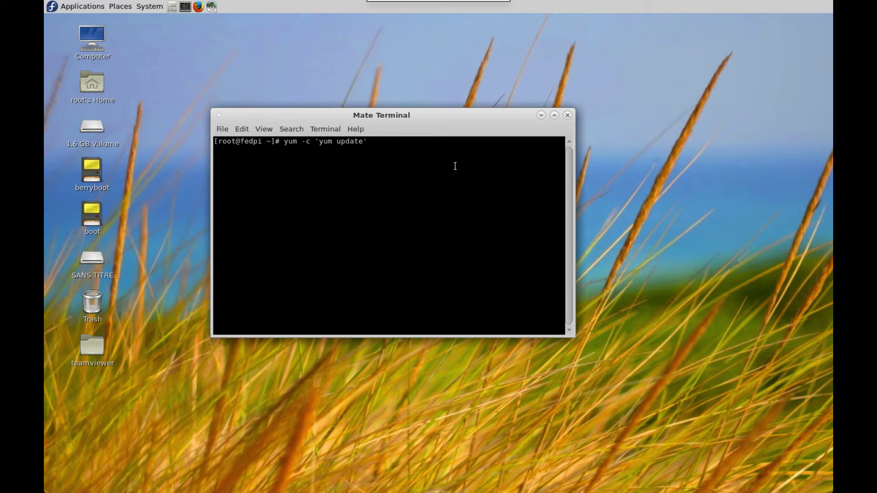
{"action": "key", "text": "Return"}
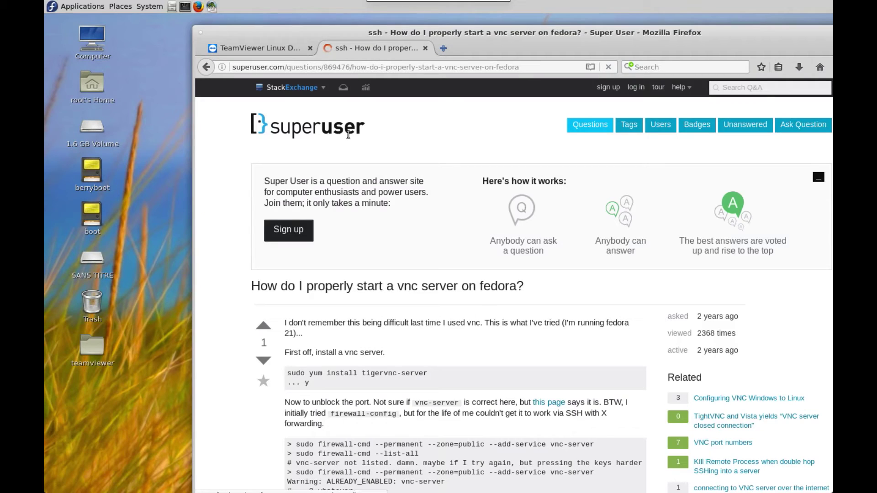
Read through the Super User question on starting a VNC server on Fedora in Firefox, and close the browser.
{"action": "scroll", "coordinate": [375, 163], "scroll_direction": "down", "scroll_amount": 7}
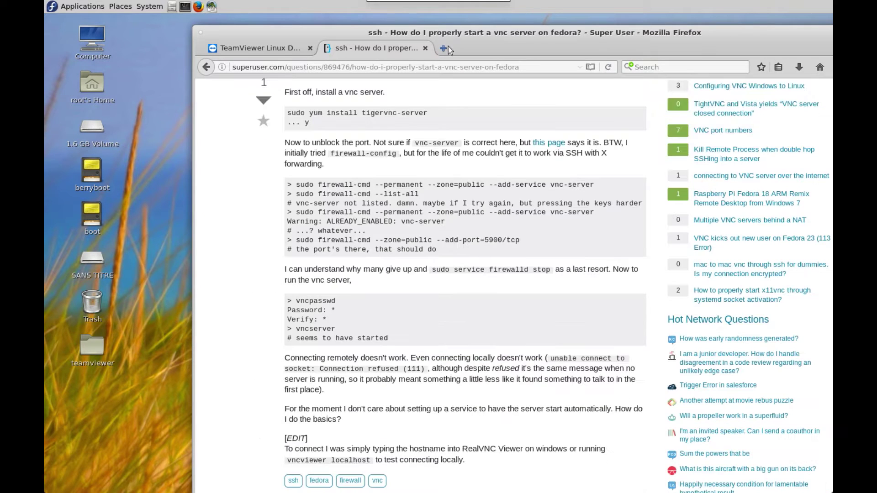
{"action": "left_click_drag", "start_coordinate": [479, 37], "coordinate": [375, 26]}
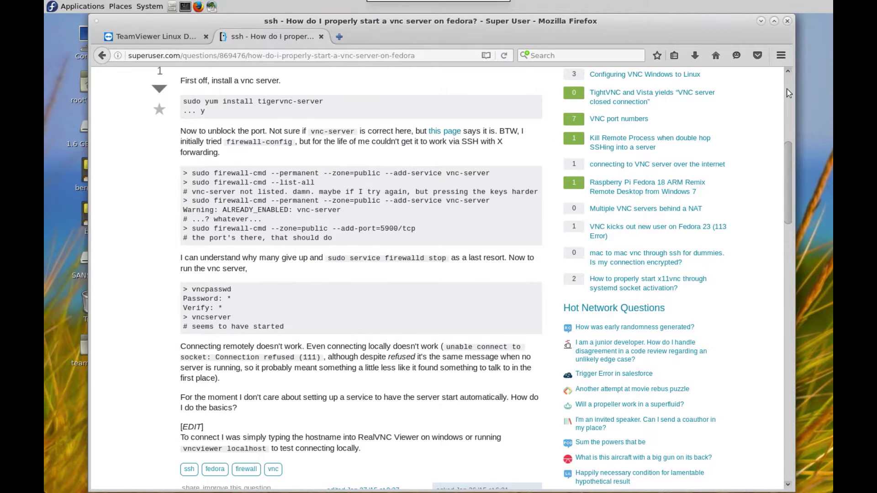
{"action": "left_click", "coordinate": [789, 93]}
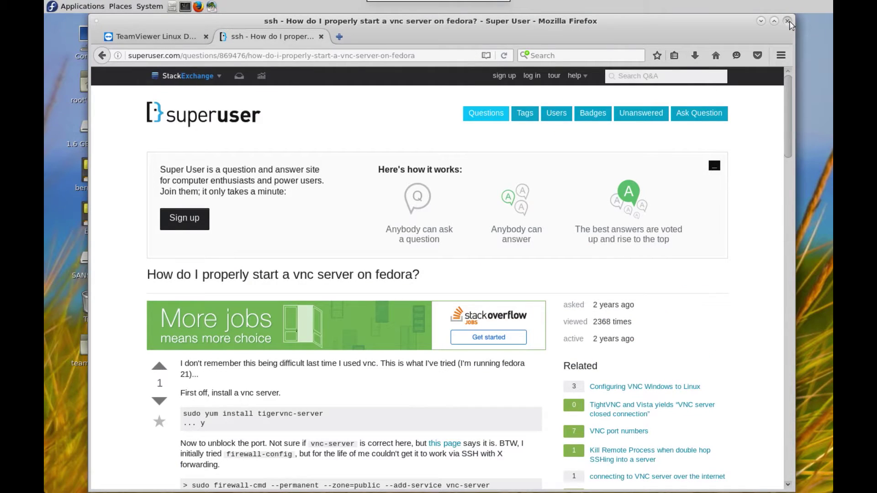
{"action": "left_click", "coordinate": [787, 21]}
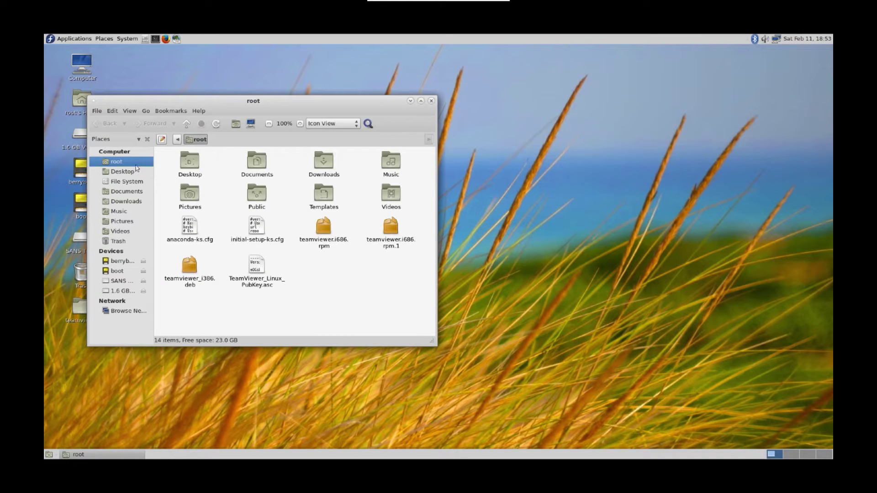
Close the root home folder window and go through the workspaces up to the fourth one.
{"action": "left_click", "coordinate": [430, 101]}
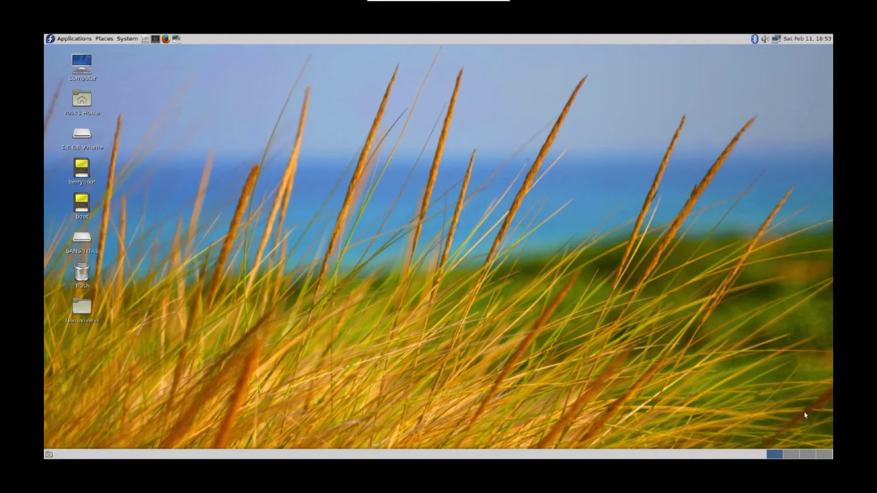
{"action": "left_click", "coordinate": [790, 455]}
{"action": "left_click", "coordinate": [808, 455]}
{"action": "left_click", "coordinate": [824, 455]}
Look through the Bluetooth, sound volume and network connection options in the system tray.
{"action": "left_click", "coordinate": [755, 39]}
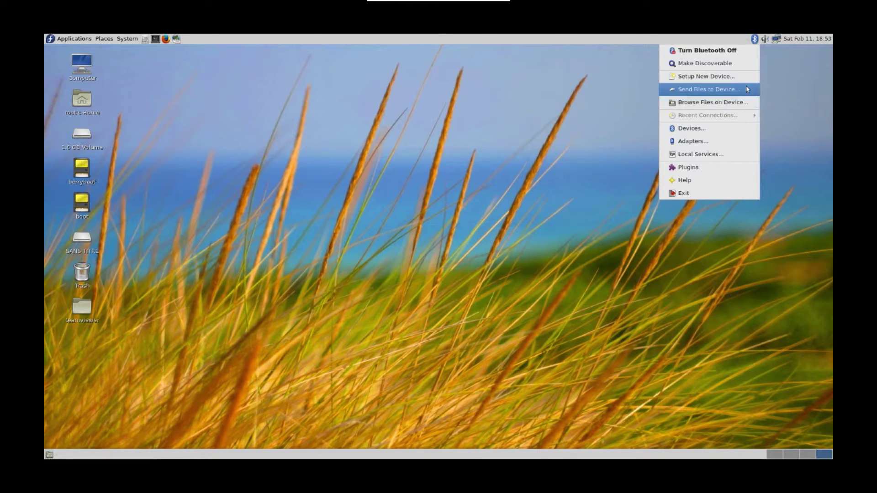
{"action": "left_click", "coordinate": [764, 40]}
{"action": "left_click", "coordinate": [764, 40]}
{"action": "left_click", "coordinate": [776, 40]}
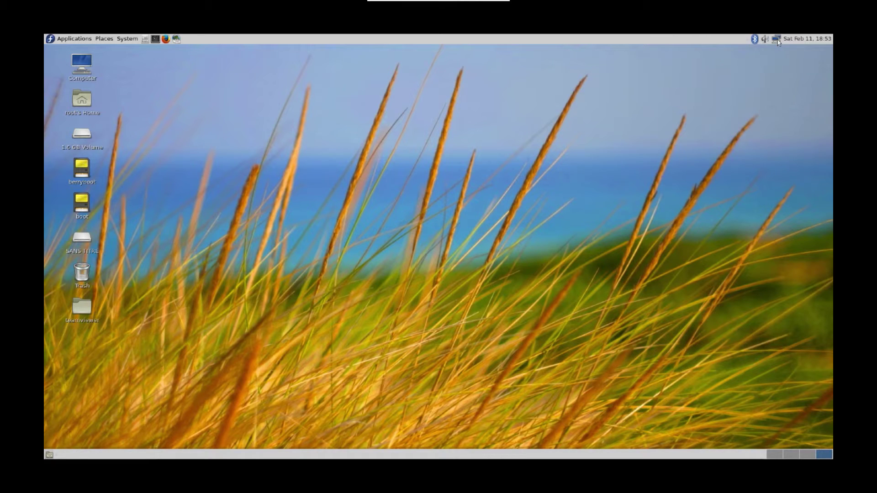
{"action": "left_click", "coordinate": [776, 39]}
{"action": "left_click", "coordinate": [776, 40]}
{"action": "left_click", "coordinate": [777, 40]}
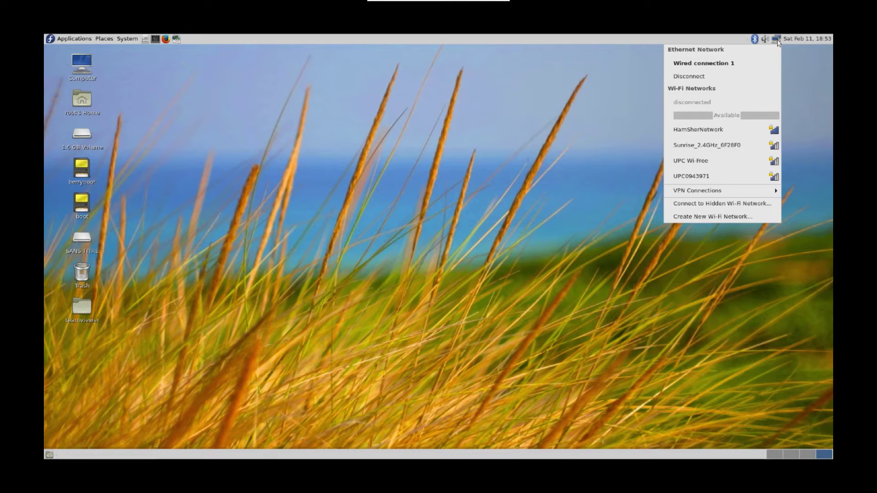
Leave the network list and display the clock's monthly calendar.
{"action": "left_click", "coordinate": [789, 41]}
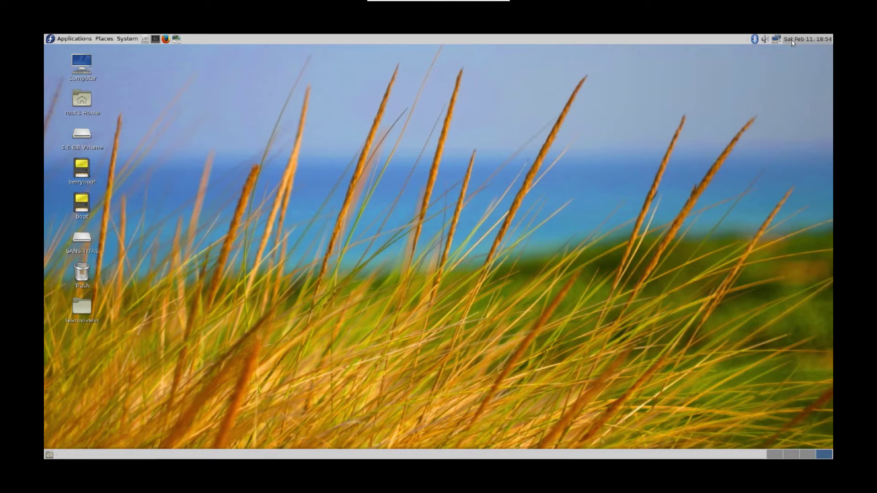
{"action": "left_click", "coordinate": [792, 41]}
{"action": "left_click", "coordinate": [792, 41]}
{"action": "left_click", "coordinate": [792, 41]}
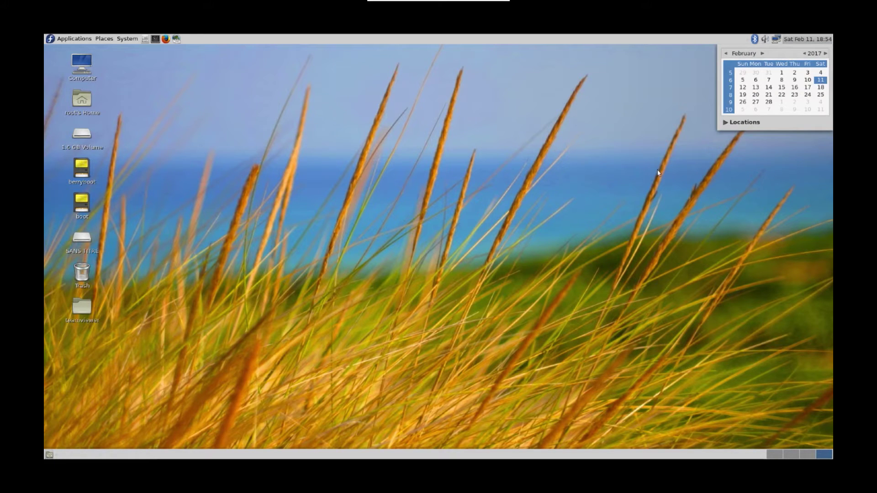
Change the desktop background to the Earth and space slideshow and browse its individual images.
{"action": "right_click", "coordinate": [526, 169]}
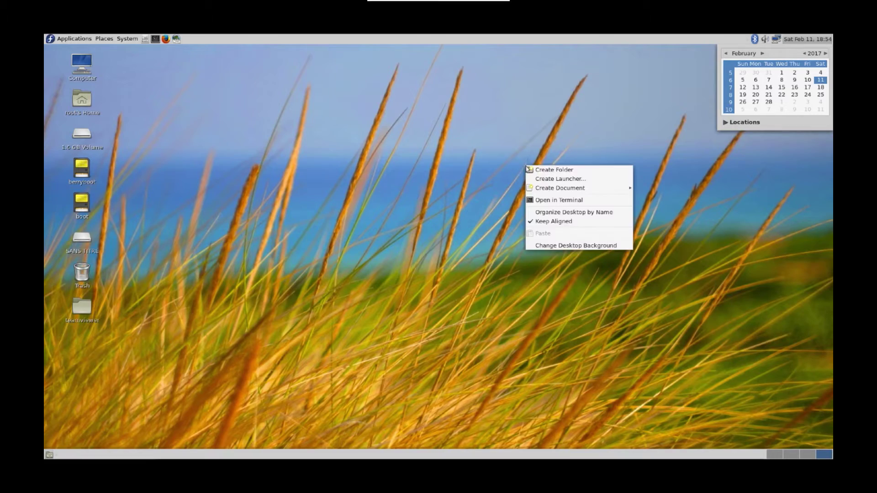
{"action": "left_click", "coordinate": [544, 245]}
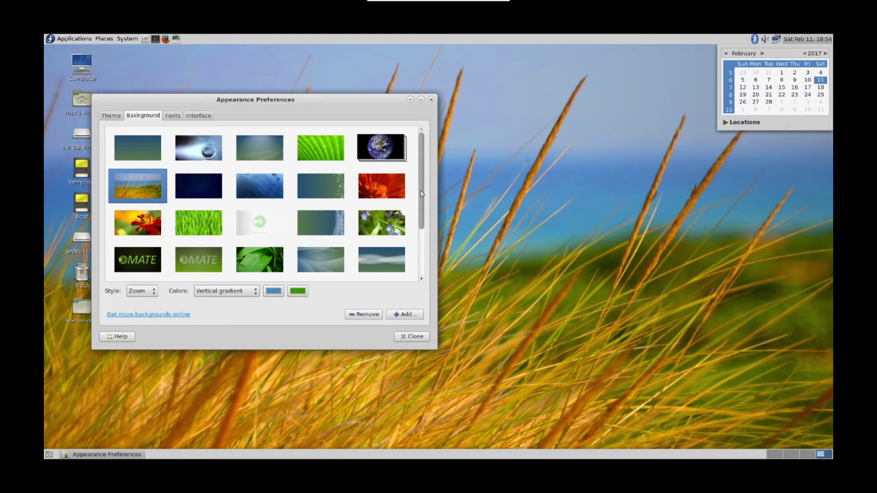
{"action": "left_click_drag", "start_coordinate": [422, 195], "coordinate": [421, 219]}
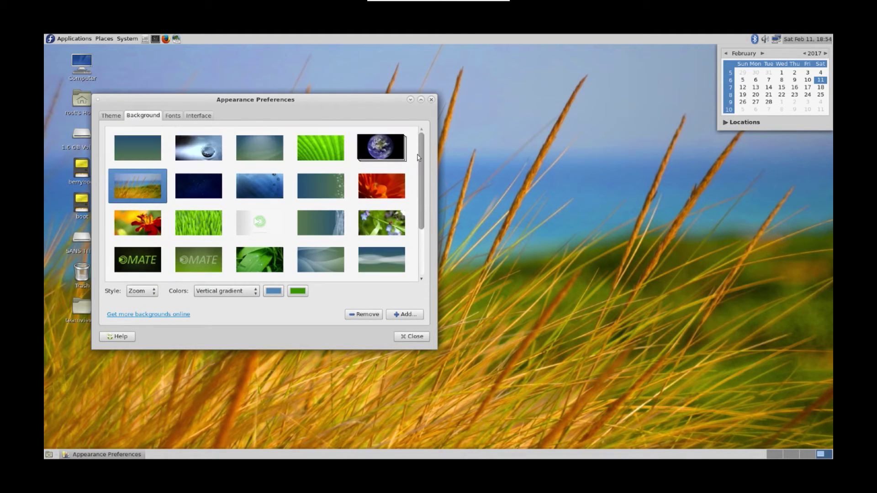
{"action": "left_click", "coordinate": [385, 159]}
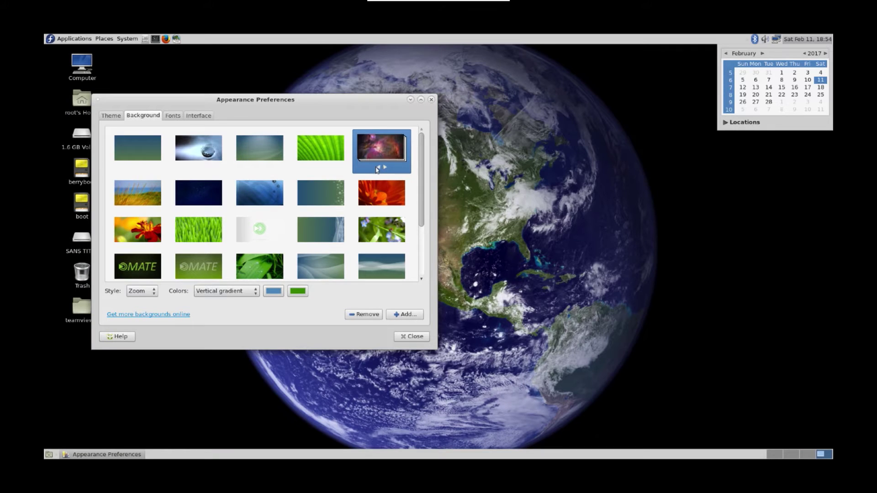
{"action": "left_click", "coordinate": [385, 168]}
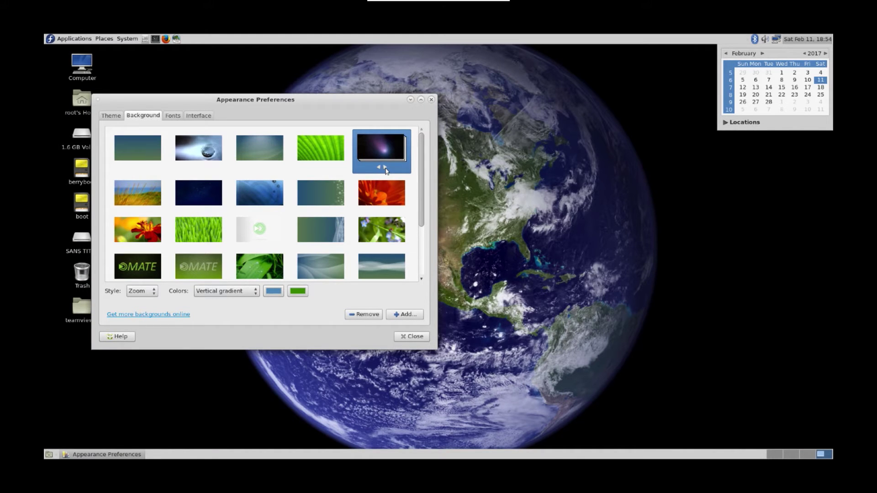
{"action": "left_click", "coordinate": [385, 168]}
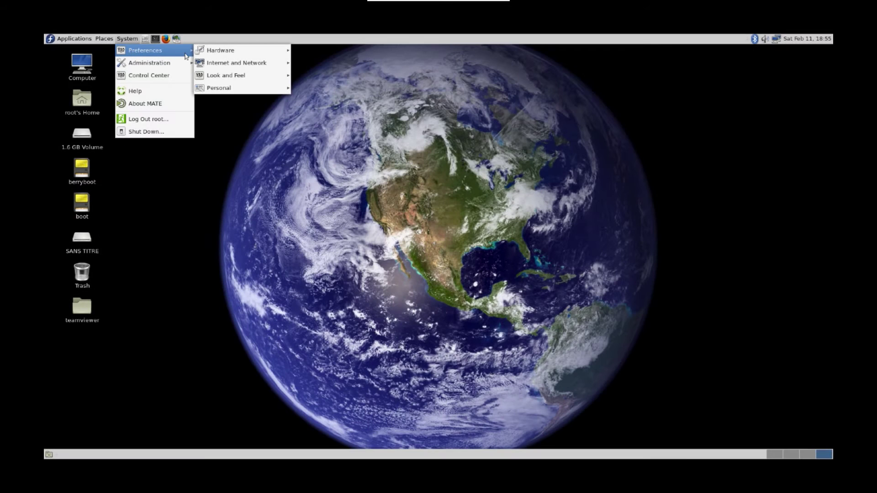
Preview the Cosmos, Floating GNOME, Floating MATE and Pictures folder screensavers, and select Pop art squares as the screensaver theme.
{"action": "mouse_move", "coordinate": [219, 55]}
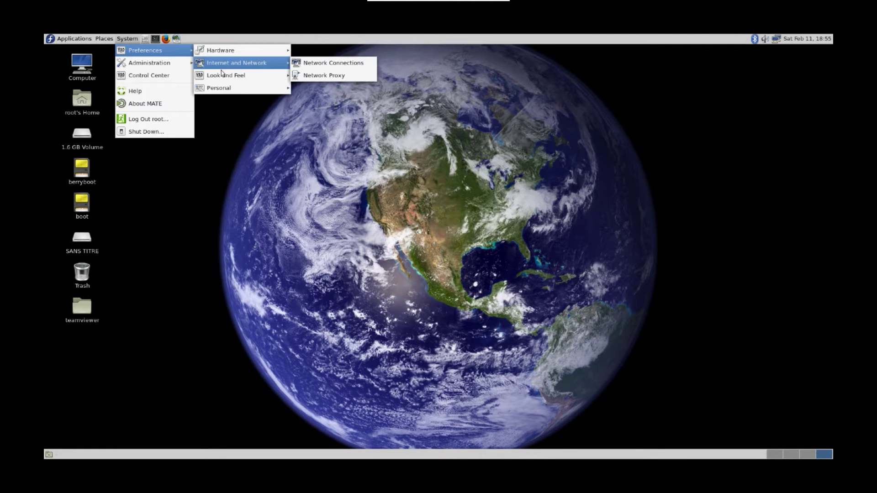
{"action": "mouse_move", "coordinate": [222, 79]}
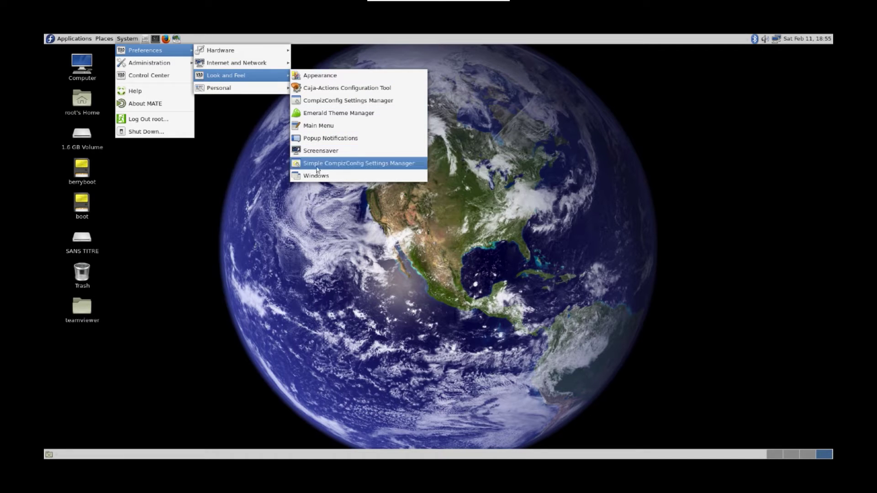
{"action": "left_click", "coordinate": [321, 151]}
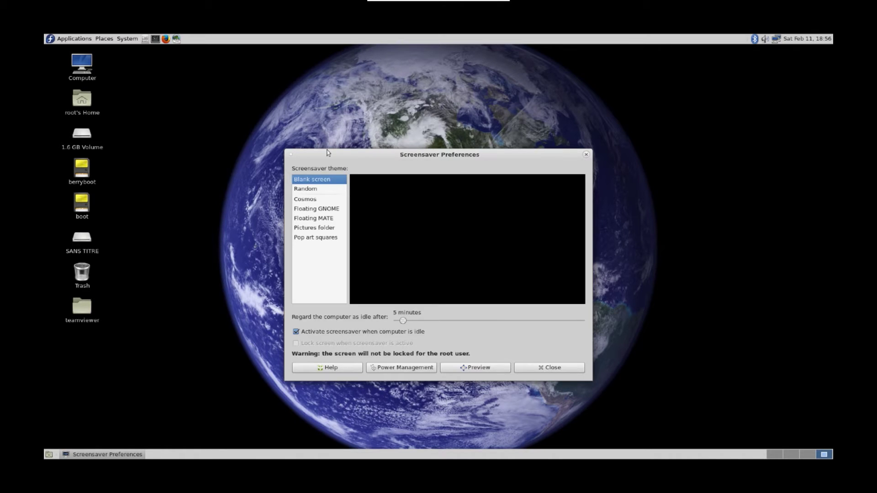
{"action": "left_click", "coordinate": [320, 199]}
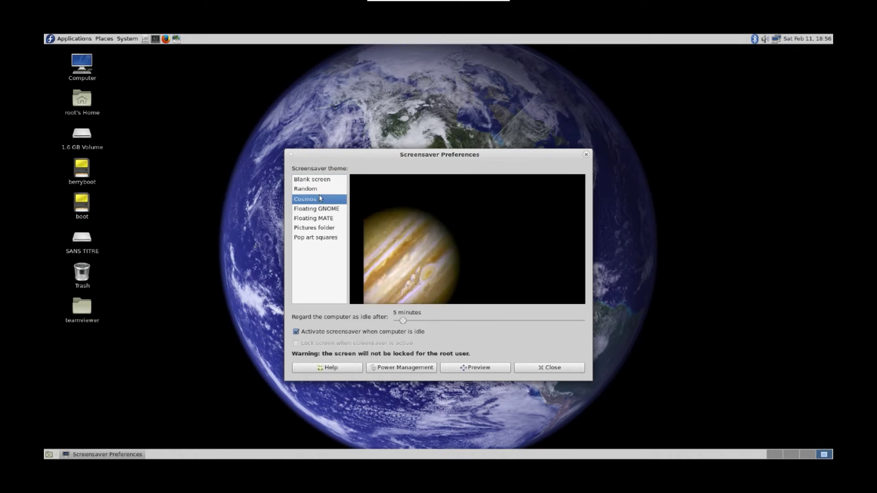
{"action": "left_click", "coordinate": [320, 211]}
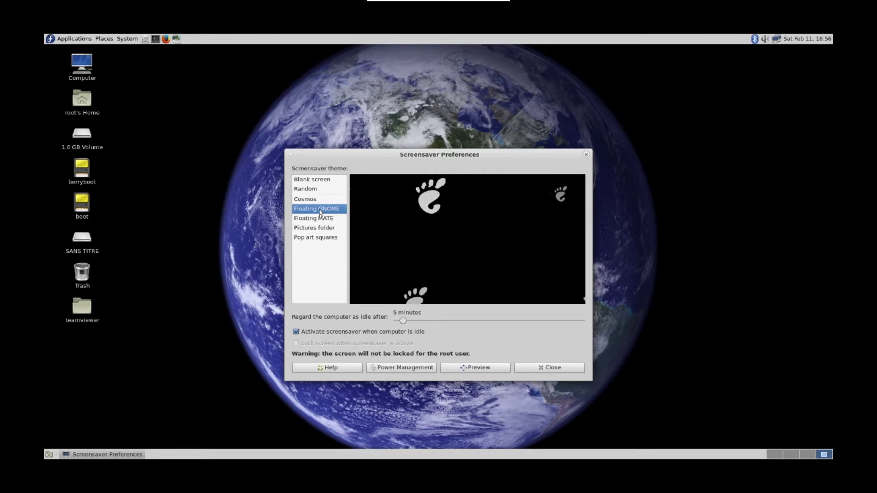
{"action": "left_click", "coordinate": [321, 219]}
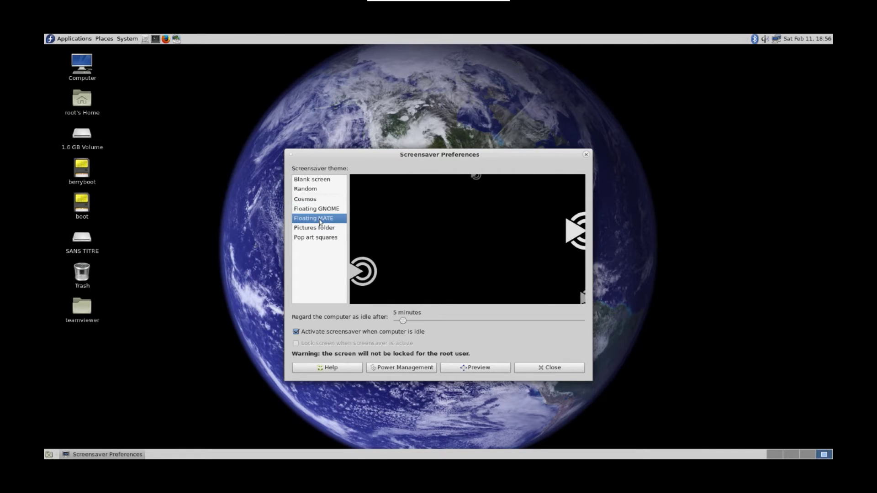
{"action": "left_click", "coordinate": [321, 230]}
{"action": "left_click", "coordinate": [321, 239]}
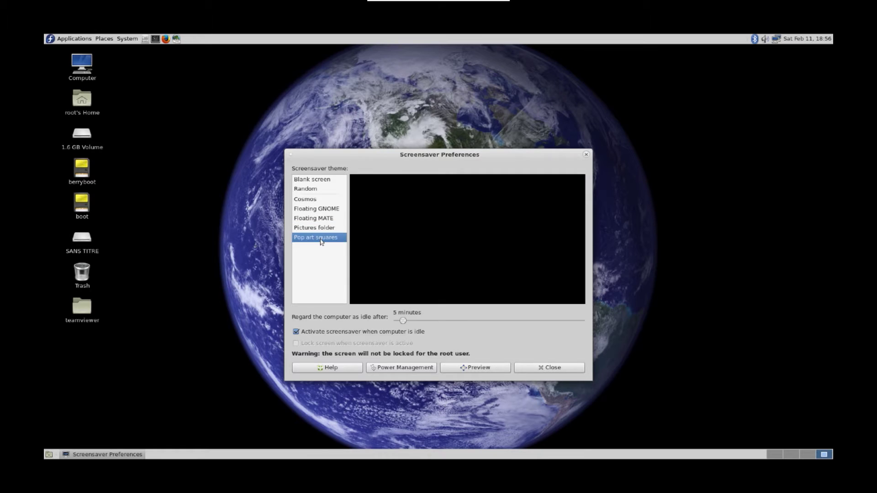
Set the screensaver theme to Cosmos and close the screensaver preferences.
{"action": "left_click", "coordinate": [320, 201]}
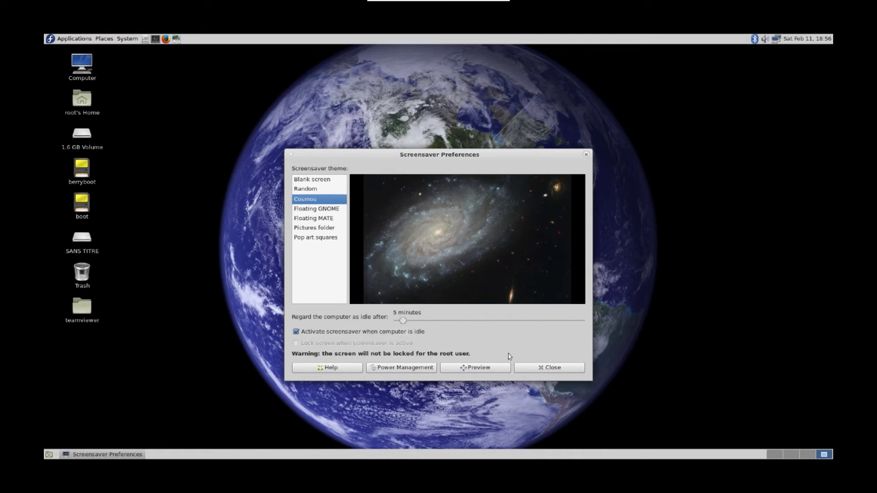
{"action": "left_click", "coordinate": [532, 368]}
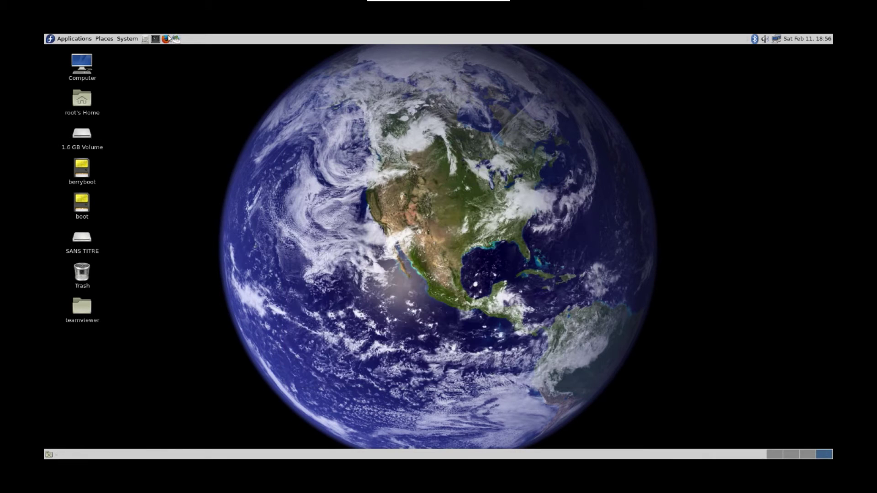
Look through the system preference and administration categories, and change the desktop theme to BlackMATE in the appearance preferences.
{"action": "left_click", "coordinate": [104, 40]}
{"action": "mouse_move", "coordinate": [127, 39]}
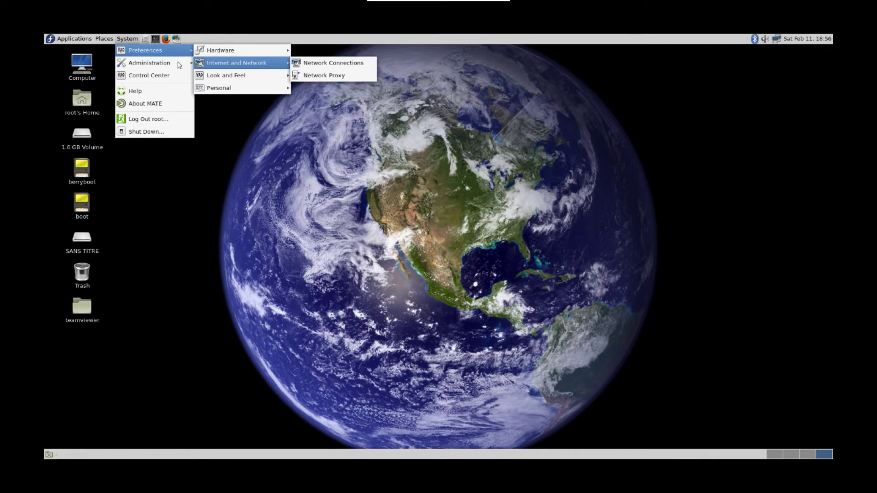
{"action": "mouse_move", "coordinate": [162, 64]}
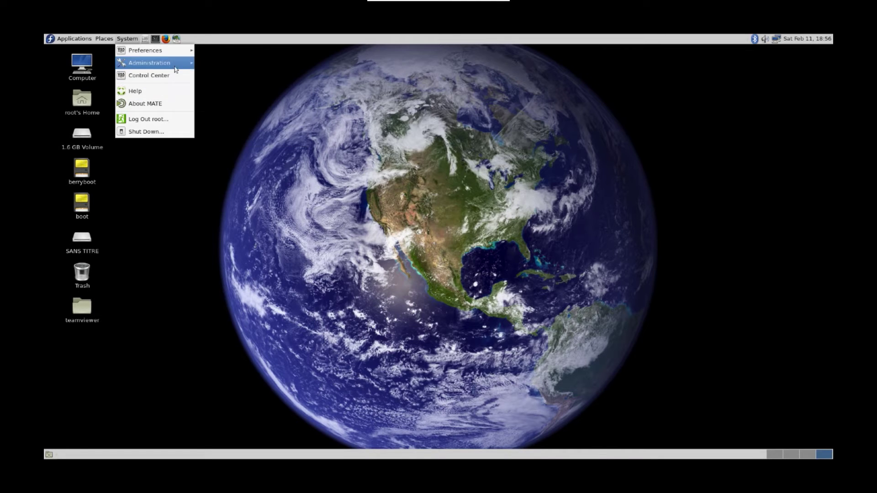
{"action": "mouse_move", "coordinate": [181, 53]}
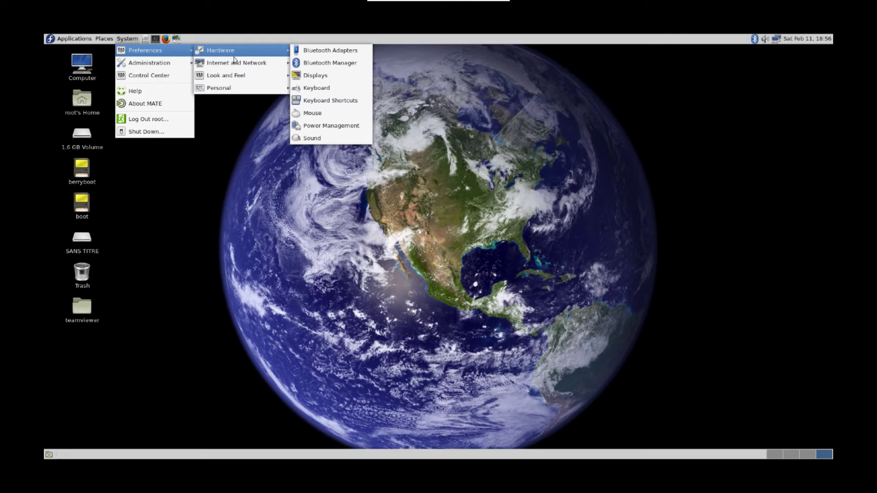
{"action": "mouse_move", "coordinate": [235, 93]}
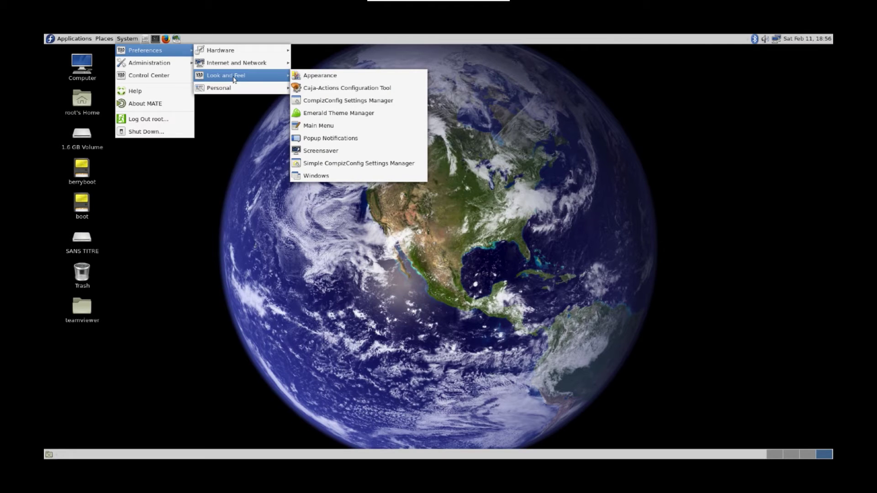
{"action": "left_click", "coordinate": [321, 78]}
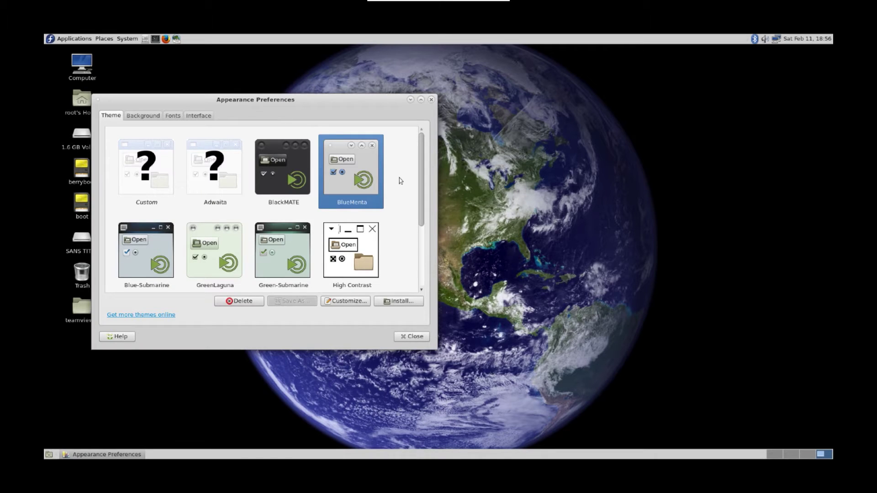
{"action": "mouse_move", "coordinate": [424, 178]}
{"action": "left_mouse_down"}
{"action": "mouse_move", "coordinate": [418, 249]}
{"action": "mouse_move", "coordinate": [421, 172]}
{"action": "left_mouse_up"}
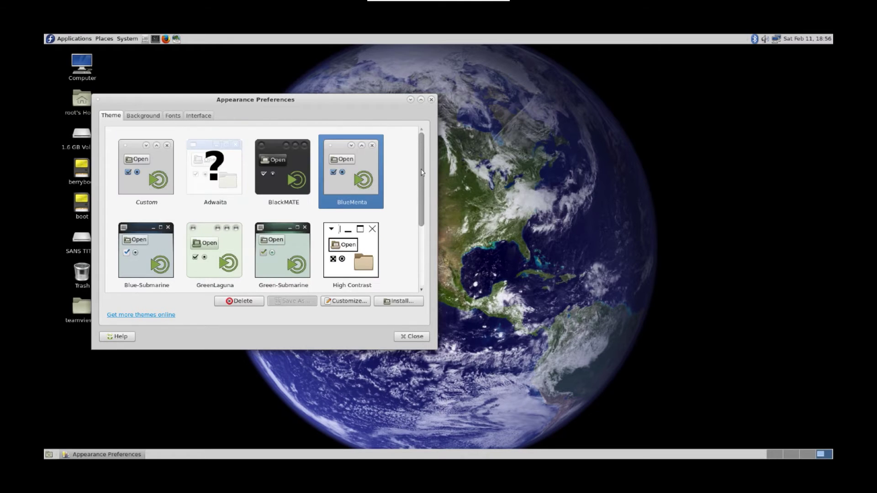
{"action": "left_click", "coordinate": [297, 169]}
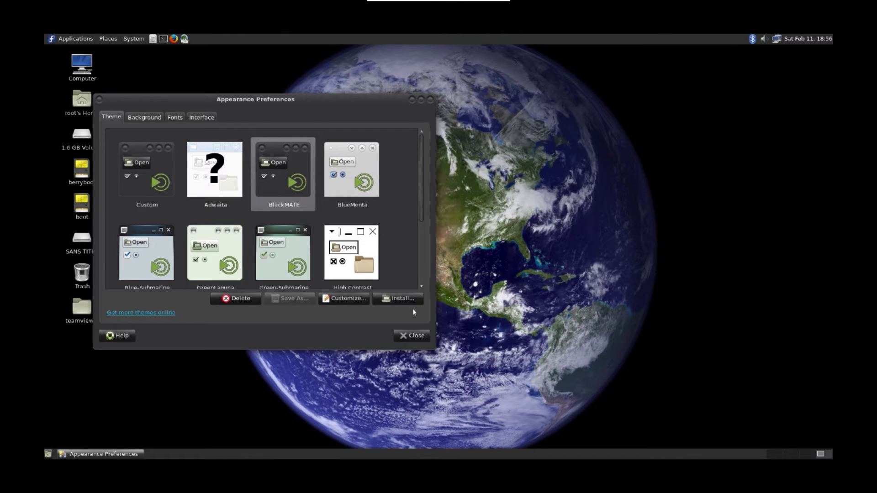
{"action": "left_click", "coordinate": [411, 335]}
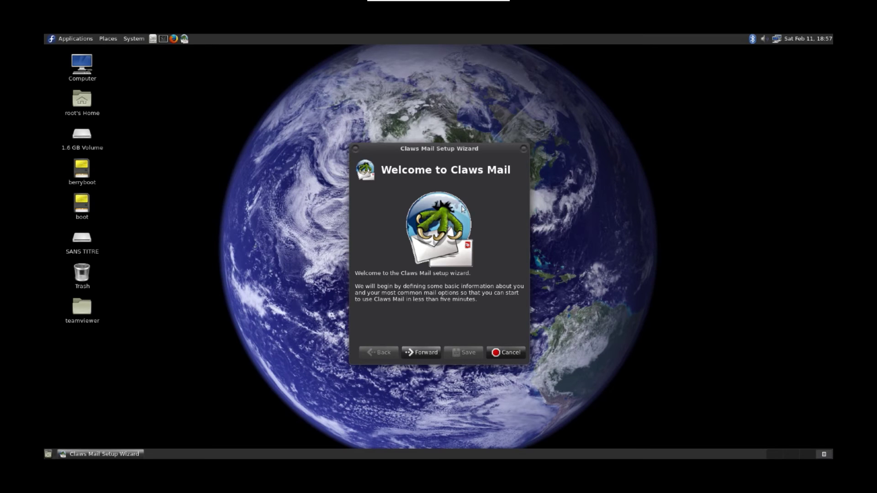
View the welcome and About You pages of the Claws Mail setup wizard, and cancel the wizard.
{"action": "left_click", "coordinate": [433, 351]}
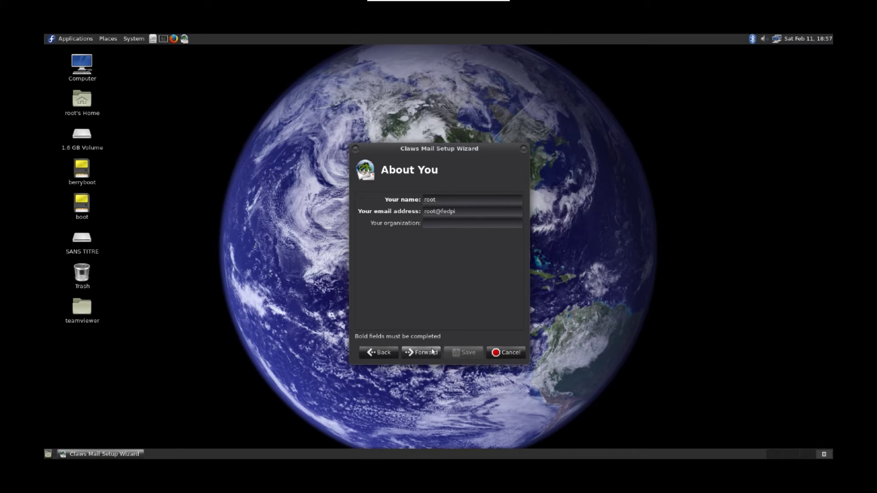
{"action": "left_click", "coordinate": [433, 351]}
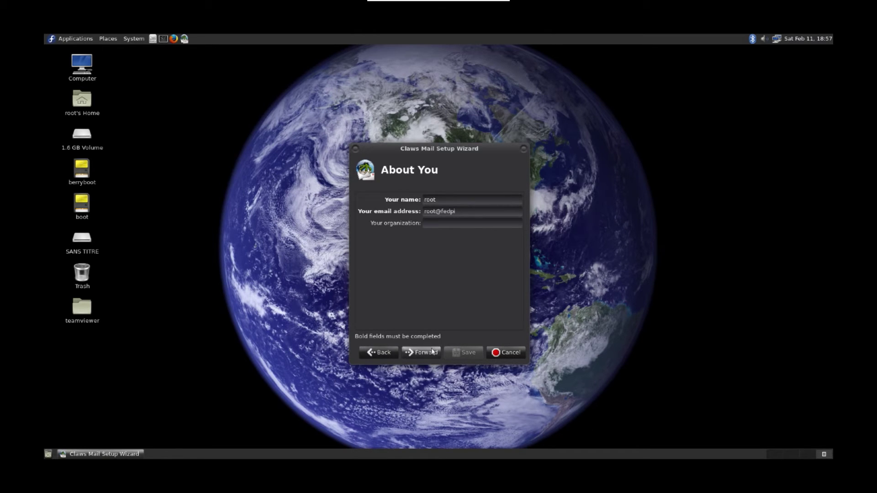
{"action": "left_click", "coordinate": [510, 354]}
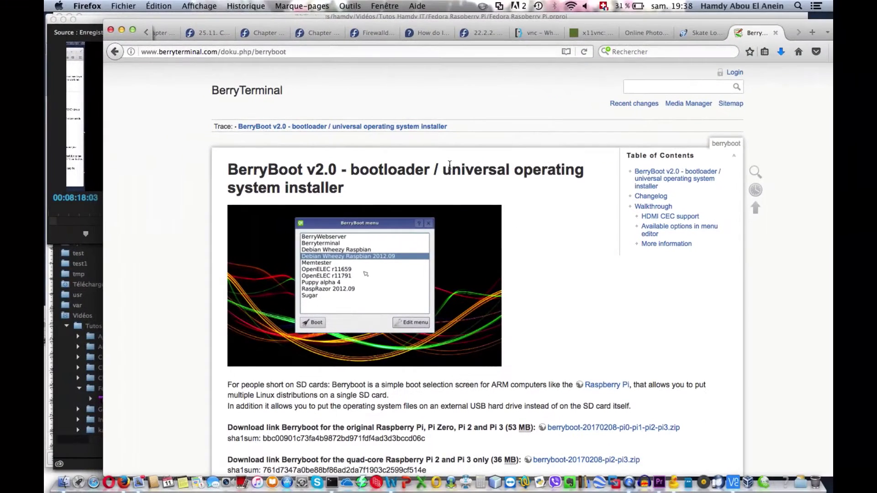
In Firefox, start the Berryboot download for the original Raspberry Pi, Pi Zero, Pi 2 and Pi 3 from the BerryTerminal page.
{"action": "scroll", "coordinate": [459, 222], "scroll_direction": "down", "scroll_amount": 5}
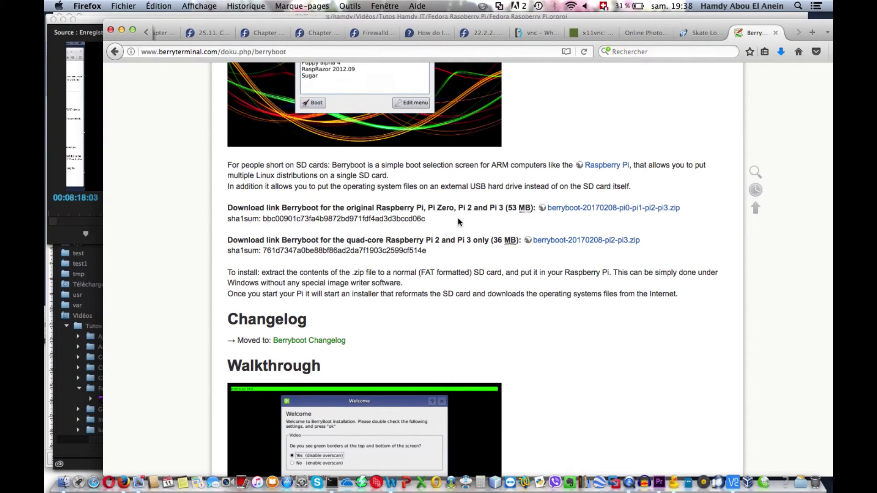
{"action": "left_click", "coordinate": [264, 52]}
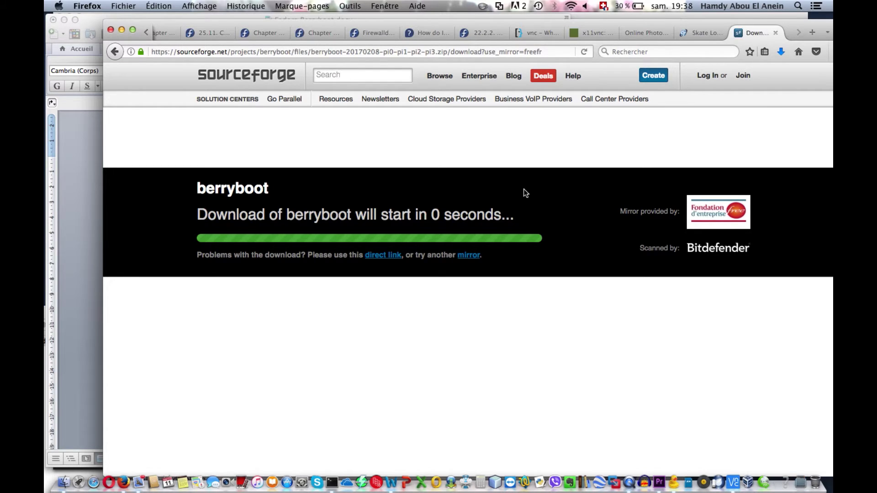
{"action": "left_click", "coordinate": [532, 213]}
{"action": "left_click", "coordinate": [780, 51]}
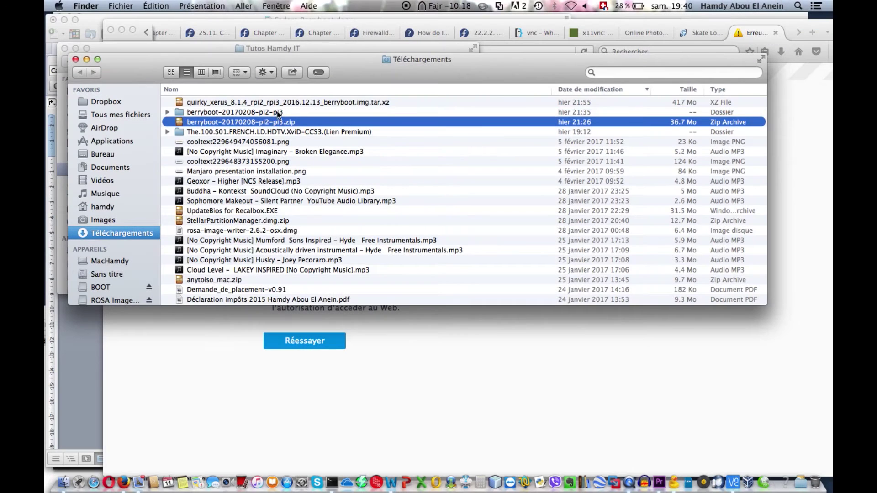
In Finder, copy all the files from the downloaded berryboot-20170208-pi2-pi3 folder to the BOOT volume.
{"action": "left_click", "coordinate": [277, 113]}
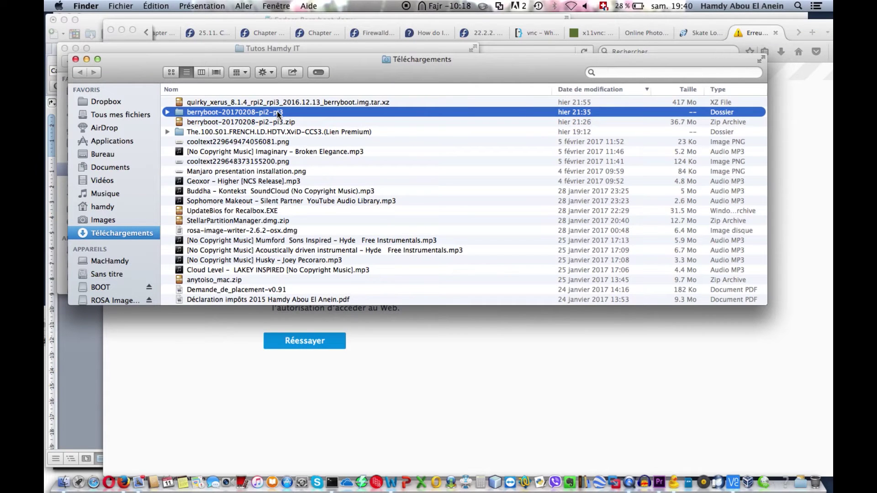
{"action": "double_click", "coordinate": [276, 112]}
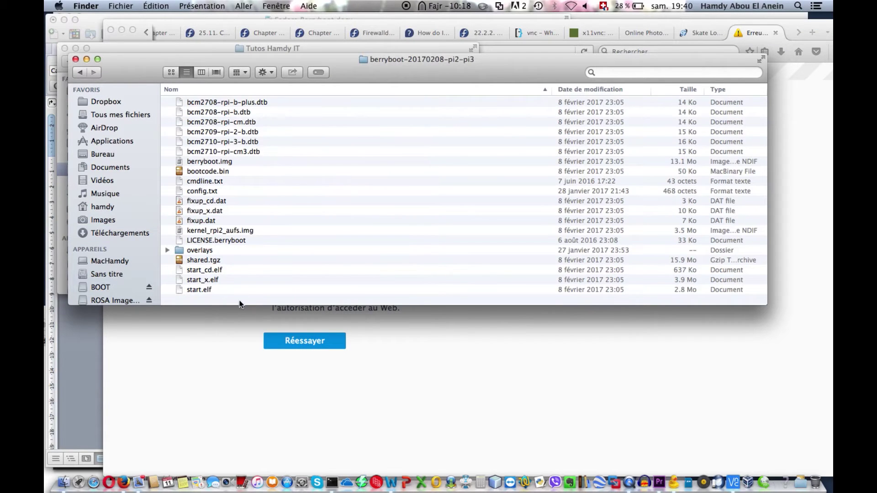
{"action": "scroll", "coordinate": [155, 270], "scroll_direction": "down", "scroll_amount": 2}
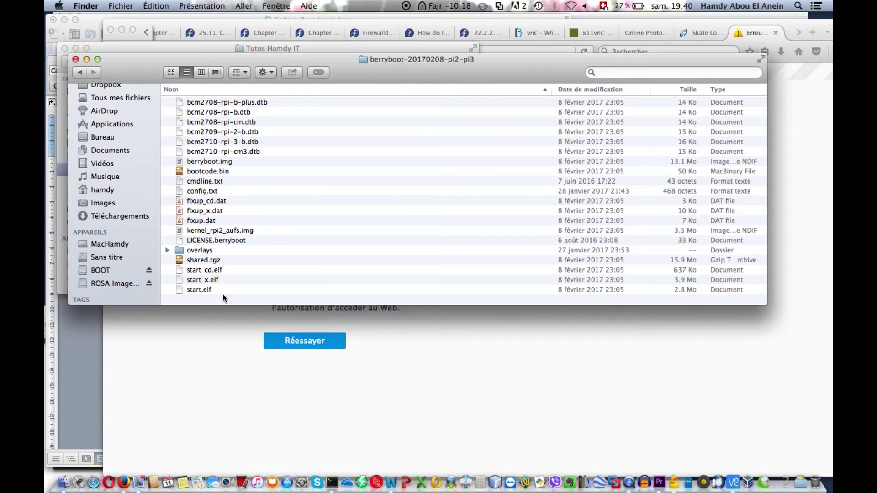
{"action": "left_click_drag", "start_coordinate": [224, 296], "coordinate": [194, 96]}
{"action": "left_click_drag", "start_coordinate": [201, 140], "coordinate": [103, 272]}
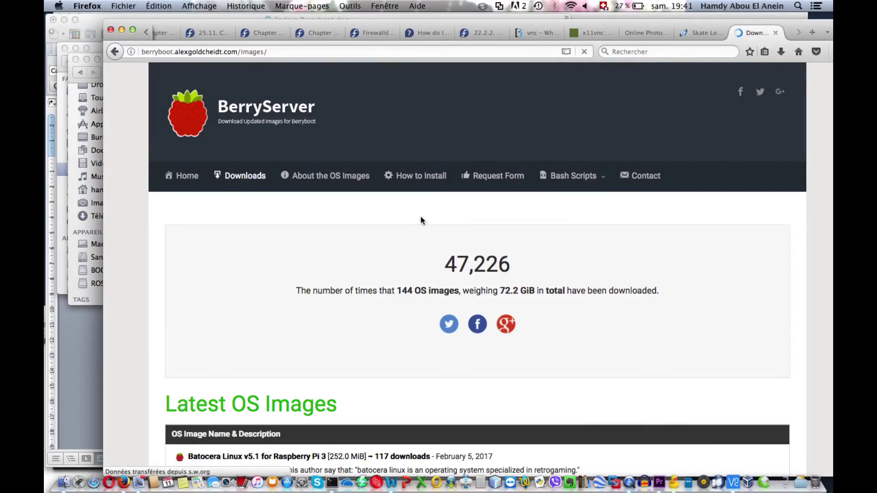
Find the Fedora 24 MATE for Raspberry Pi 2 & 3 image on BerryServer's downloads page and start its download.
{"action": "scroll", "coordinate": [421, 216], "scroll_direction": "down", "scroll_amount": 5}
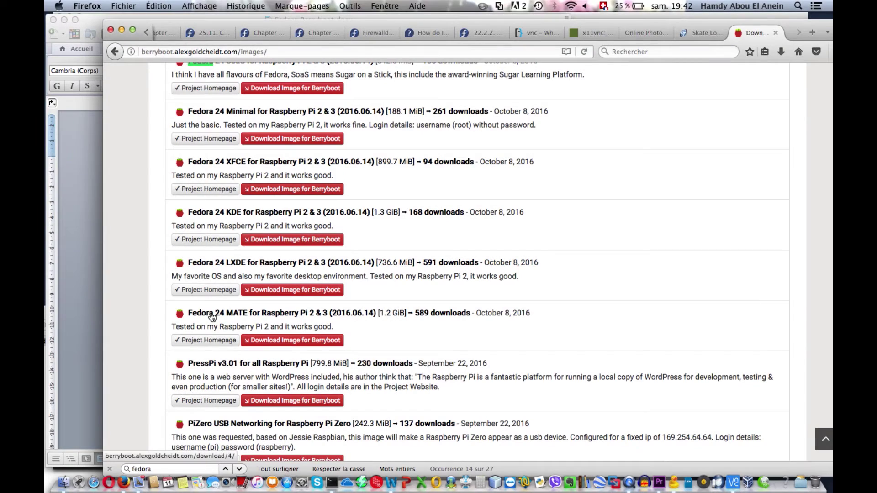
{"action": "left_click_drag", "start_coordinate": [168, 312], "coordinate": [460, 345]}
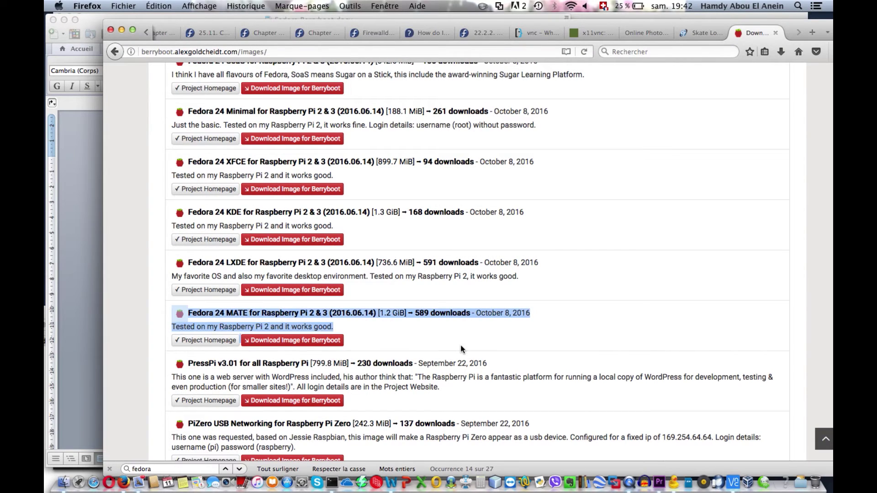
{"action": "left_click", "coordinate": [456, 349]}
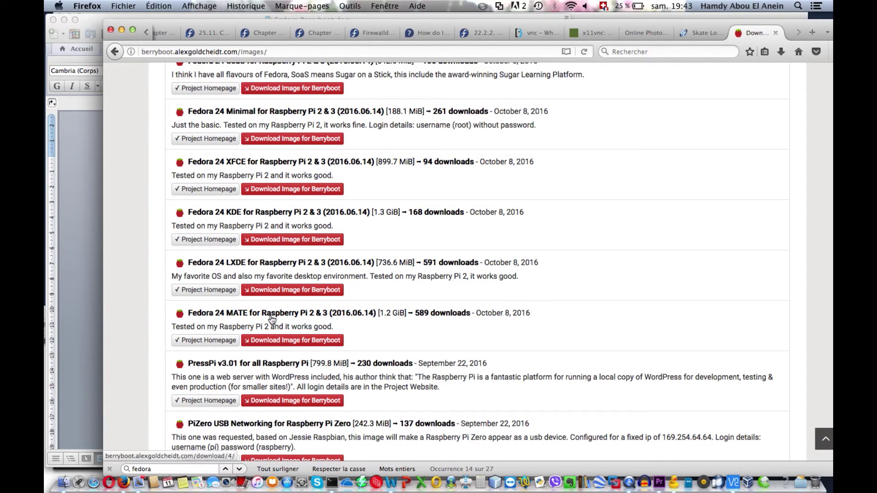
{"action": "left_click", "coordinate": [289, 342]}
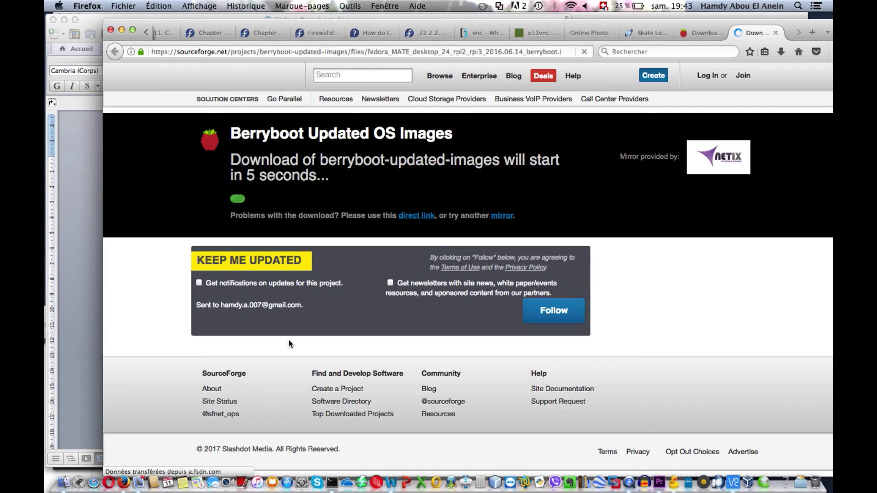
Copy the web address of the Fedora MATE image's SourceForge download page.
{"action": "left_click", "coordinate": [359, 52]}
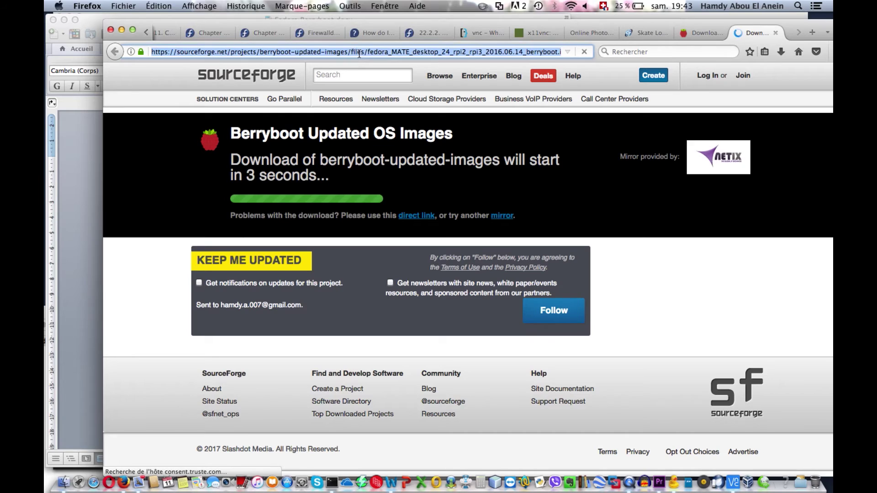
{"action": "key", "text": "super+c"}
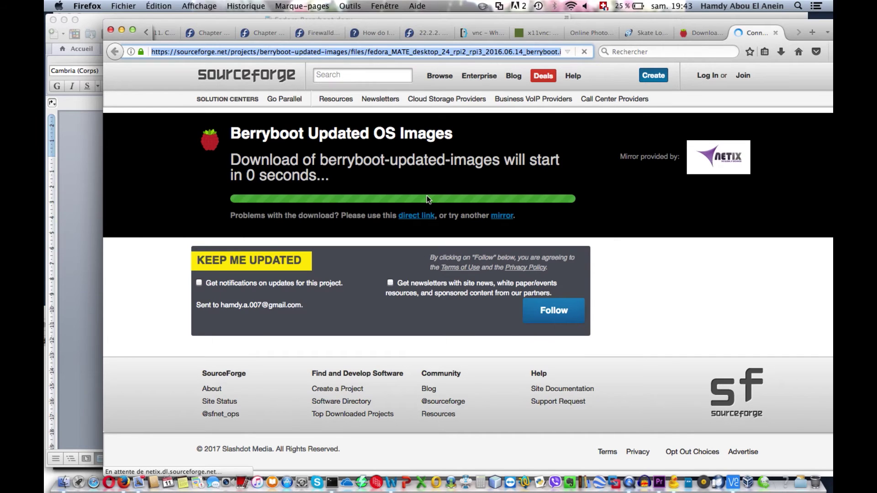
{"action": "left_click", "coordinate": [543, 214]}
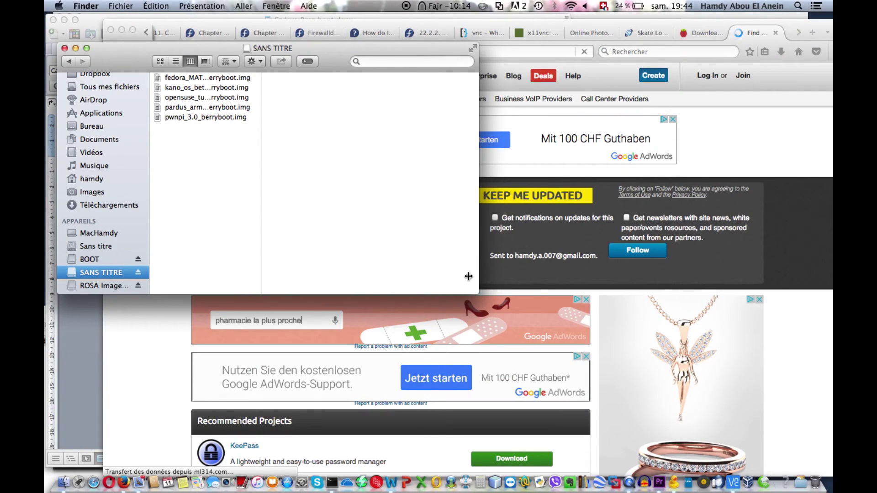
Enlarge the Finder window of the SANS TITRE drive and browse its Berryboot image files in Cover Flow view, ending on the Fedora MATE image.
{"action": "left_click_drag", "start_coordinate": [673, 428], "coordinate": [702, 426]}
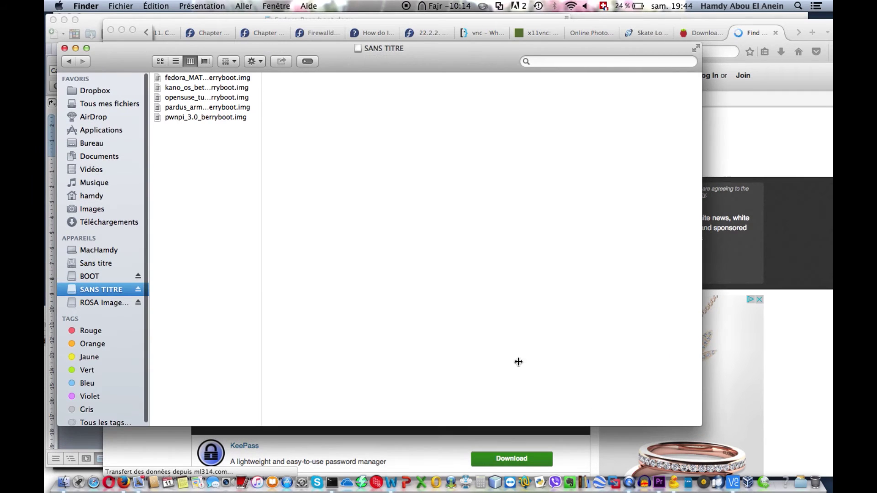
{"action": "left_click", "coordinate": [205, 62]}
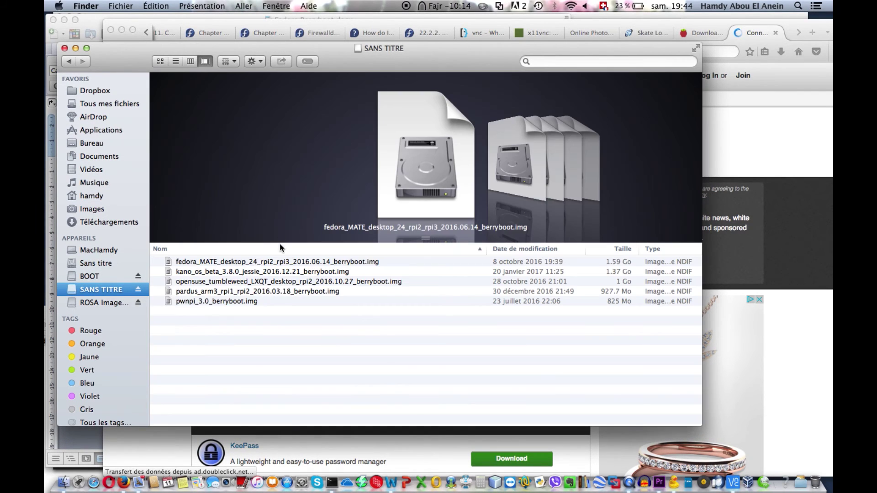
{"action": "left_click", "coordinate": [282, 259]}
{"action": "left_click", "coordinate": [287, 271]}
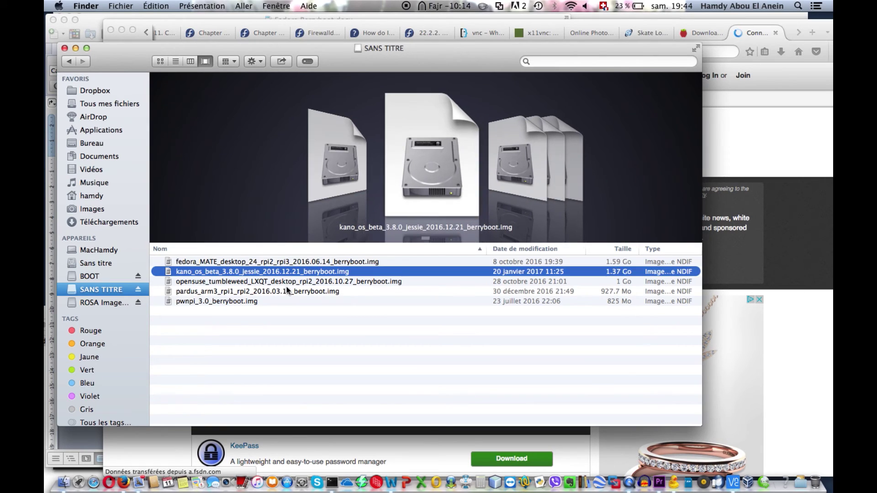
{"action": "left_click", "coordinate": [287, 292]}
{"action": "left_click", "coordinate": [286, 261]}
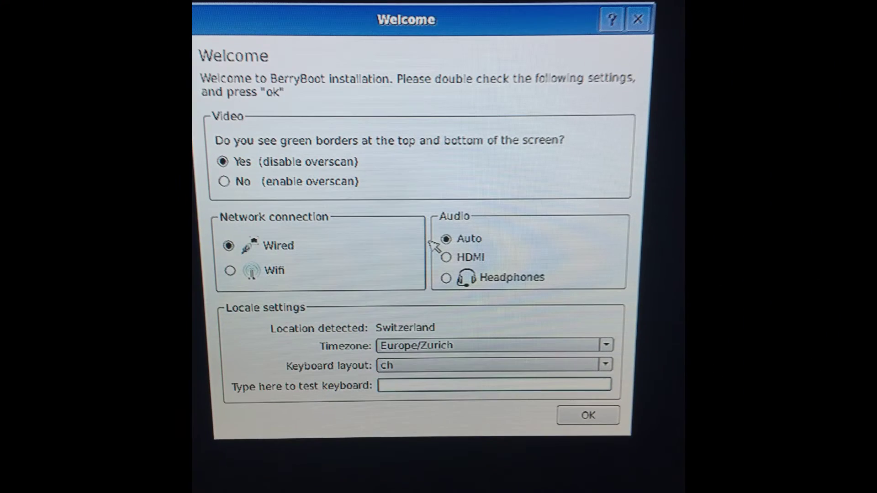